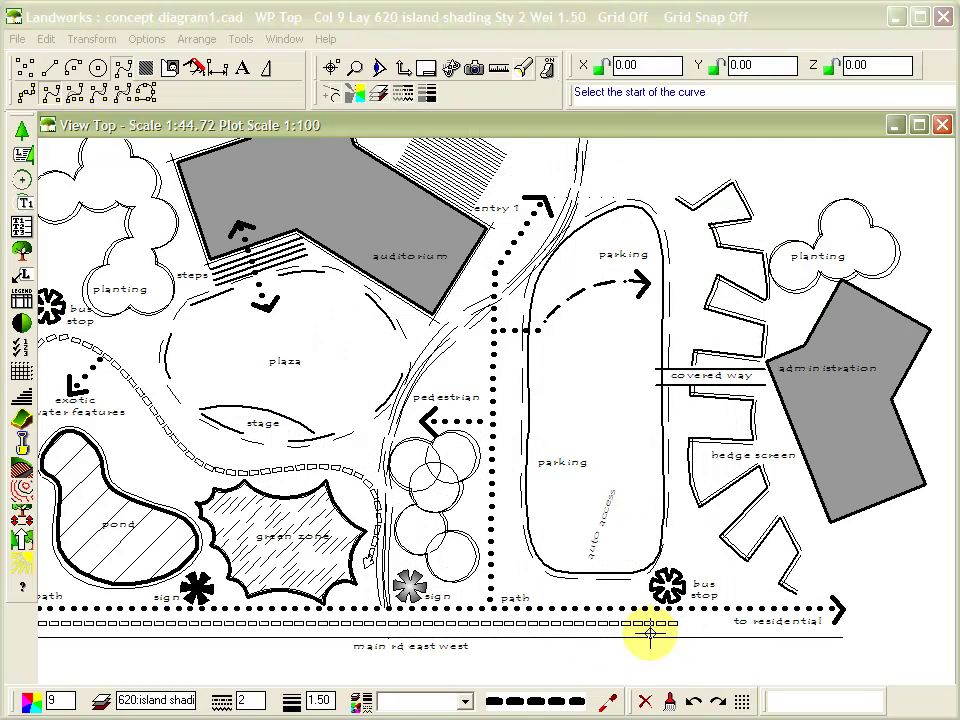
Draw a thick dashed access curve from below the main road up through the parking area.
left_click(578, 663)
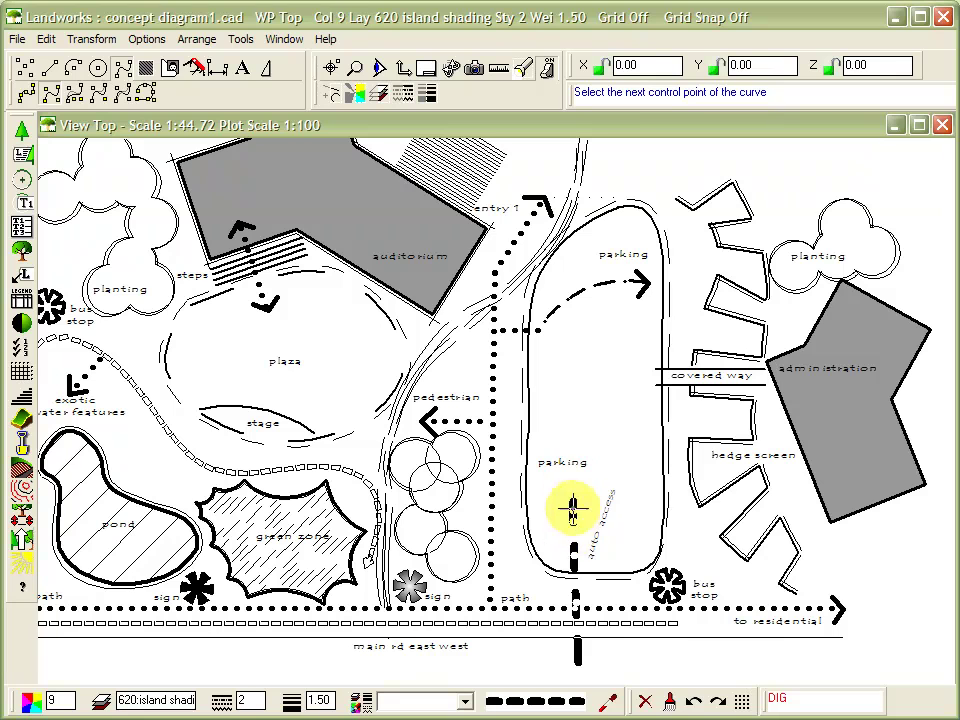
left_click(598, 266)
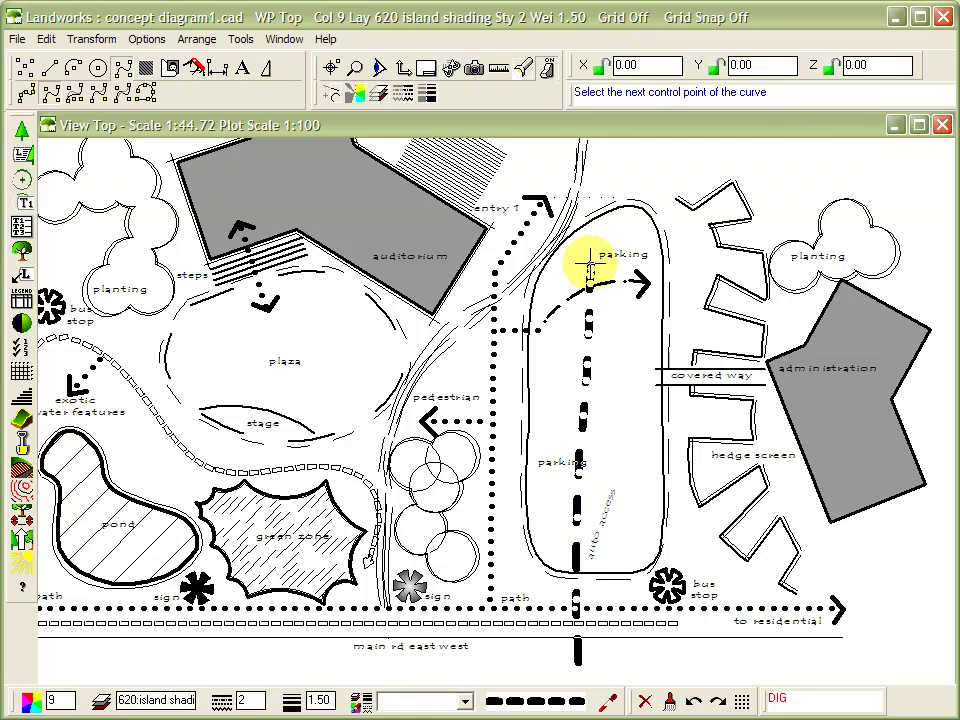
left_click(668, 148)
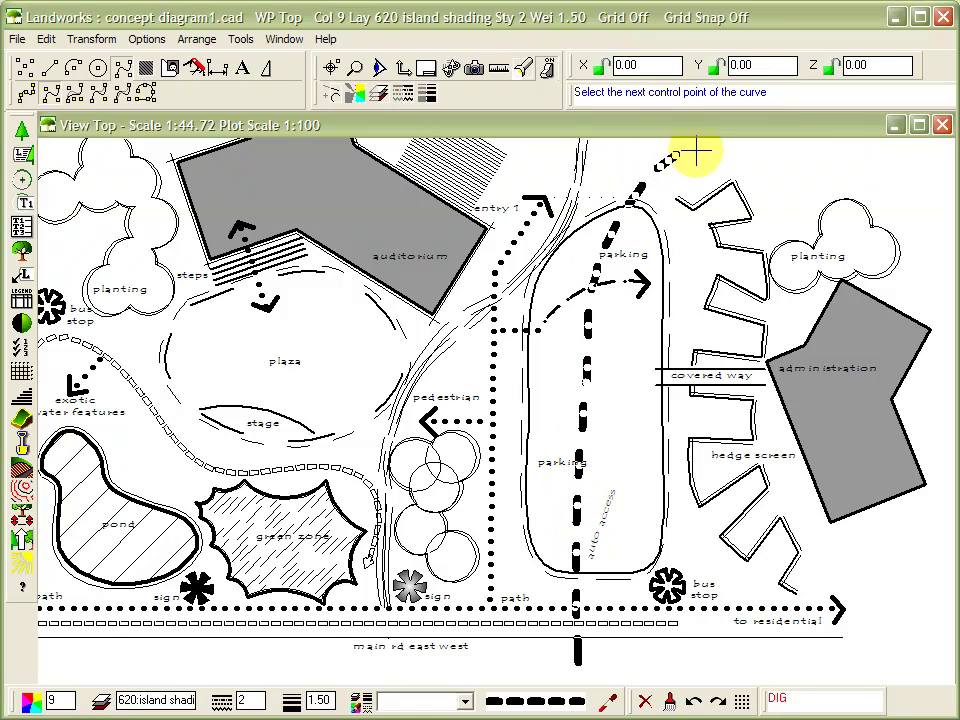
right_click(696, 150)
key("Escape")
Reshape the dashed curve by dragging its middle, lower and upper vertices.
left_click(590, 372)
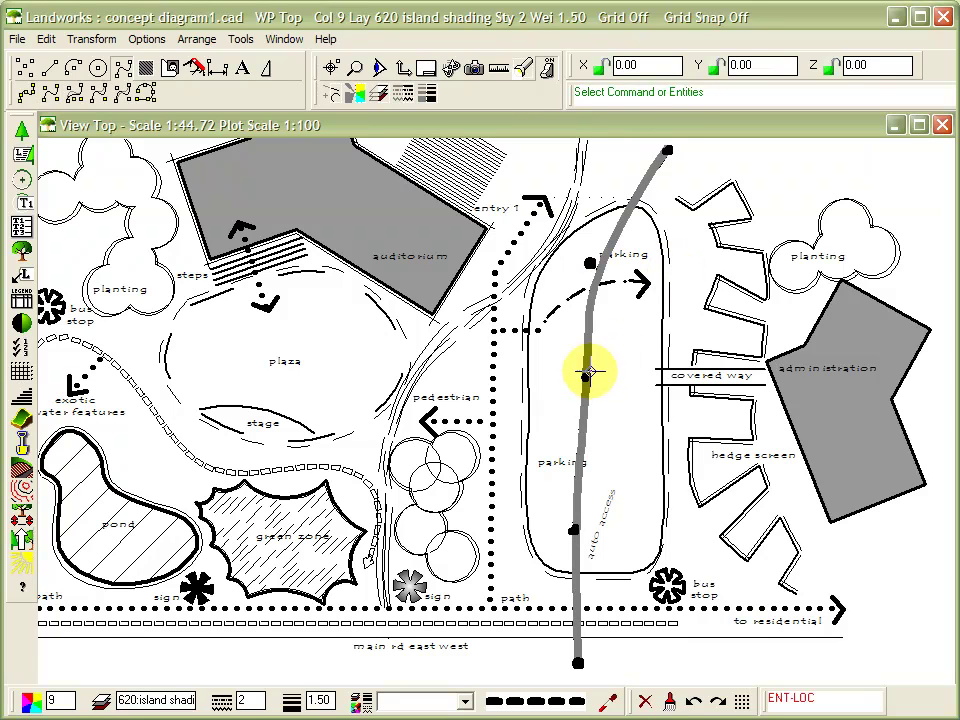
left_click_drag(585, 380, 611, 389)
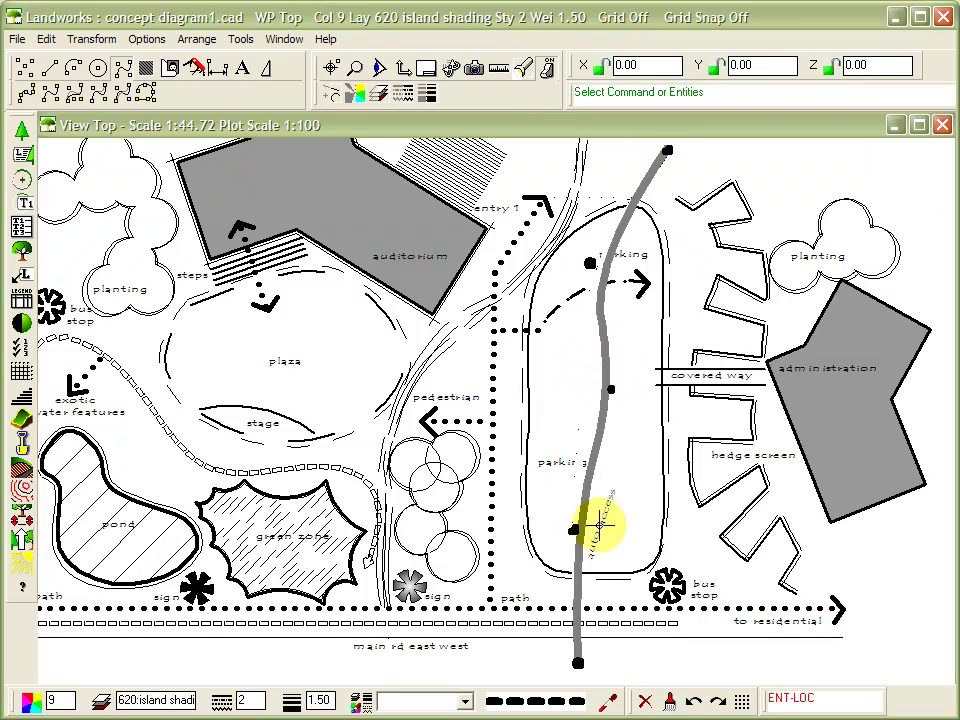
left_click_drag(578, 528, 543, 505)
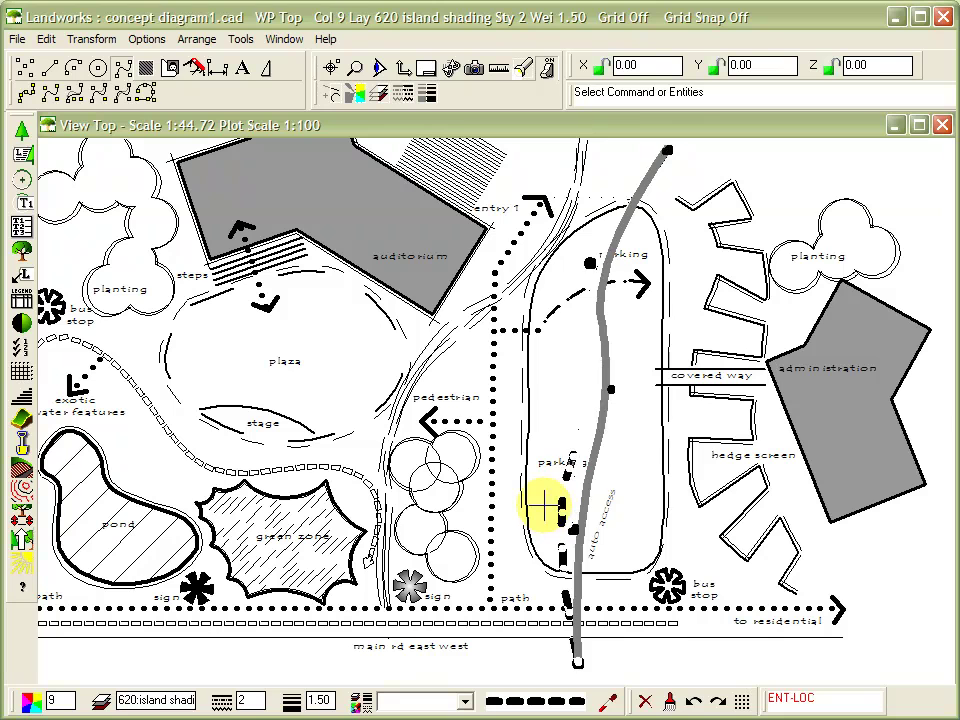
left_click_drag(590, 262, 562, 270)
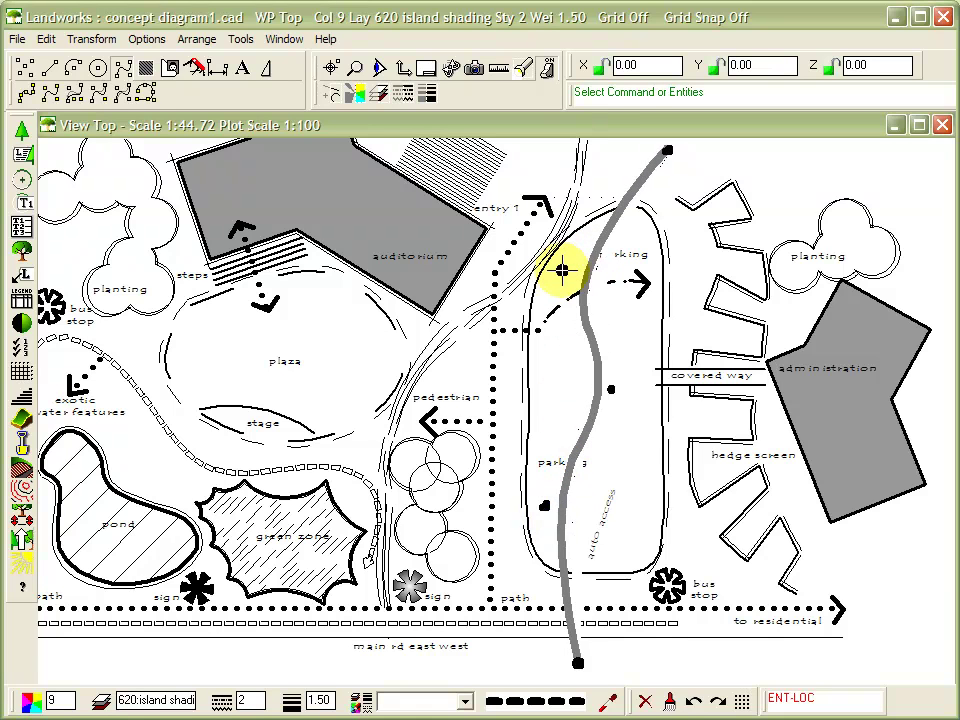
Move the upper and lower parking labels clear of the dashed curve.
left_click(632, 245)
left_click_drag(625, 250, 630, 257)
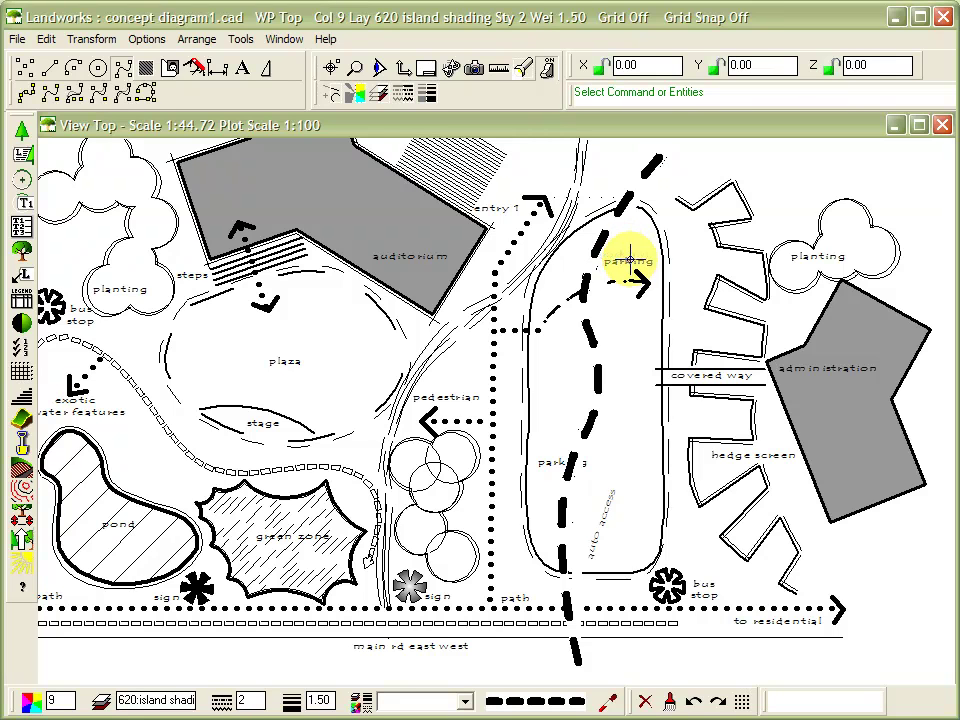
left_click_drag(553, 462, 601, 470)
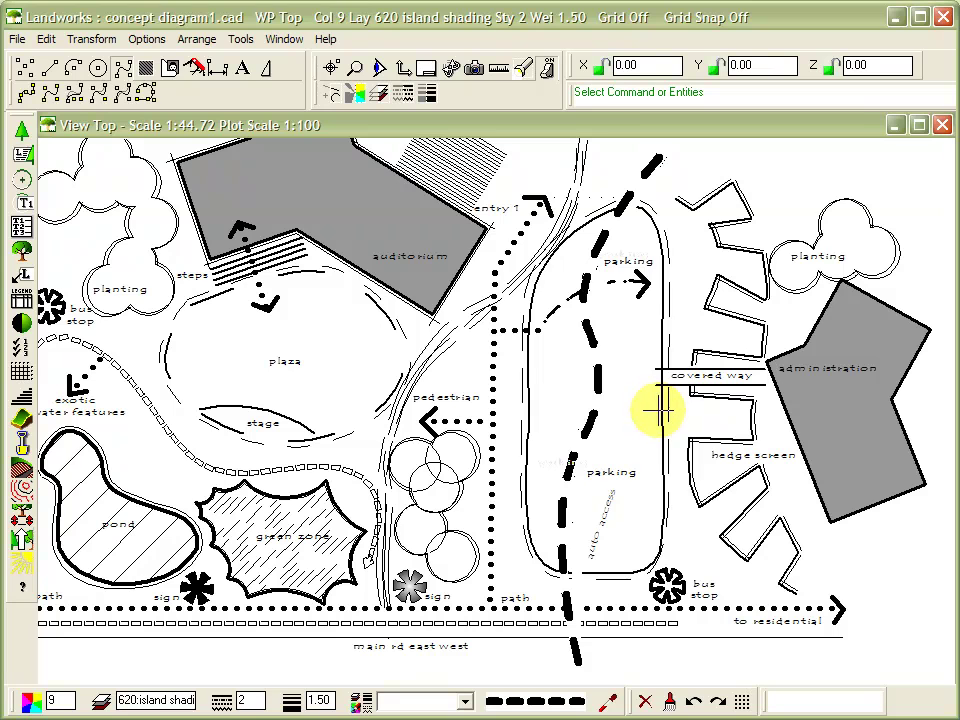
left_click(662, 415)
Pull the parking outline's right and left middle points inward to form an hourglass waist.
left_click_drag(663, 410, 611, 386)
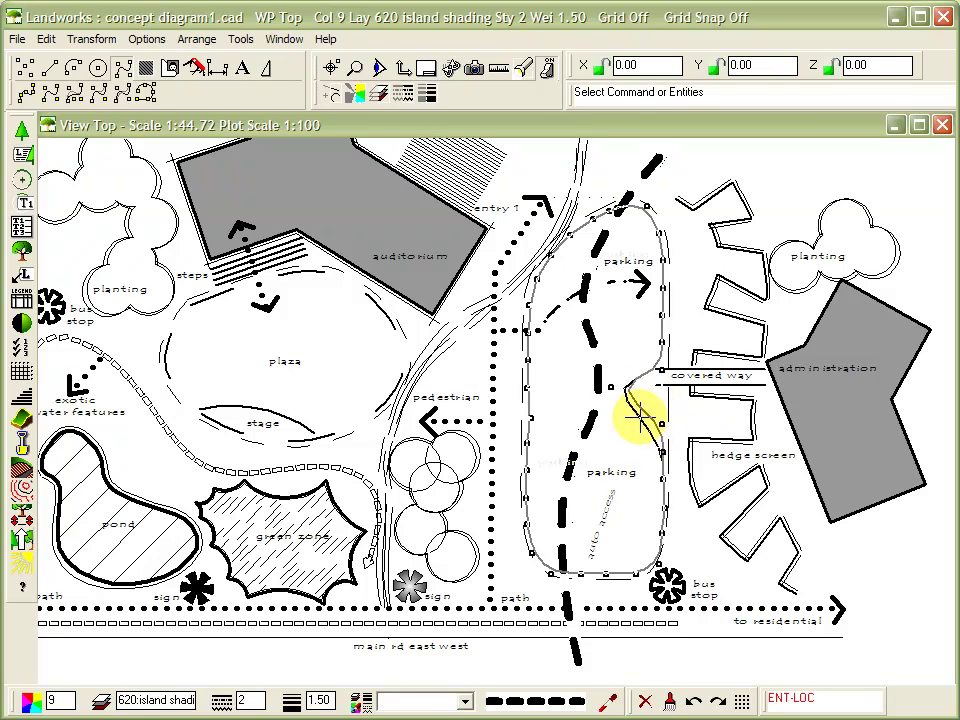
left_click(622, 424)
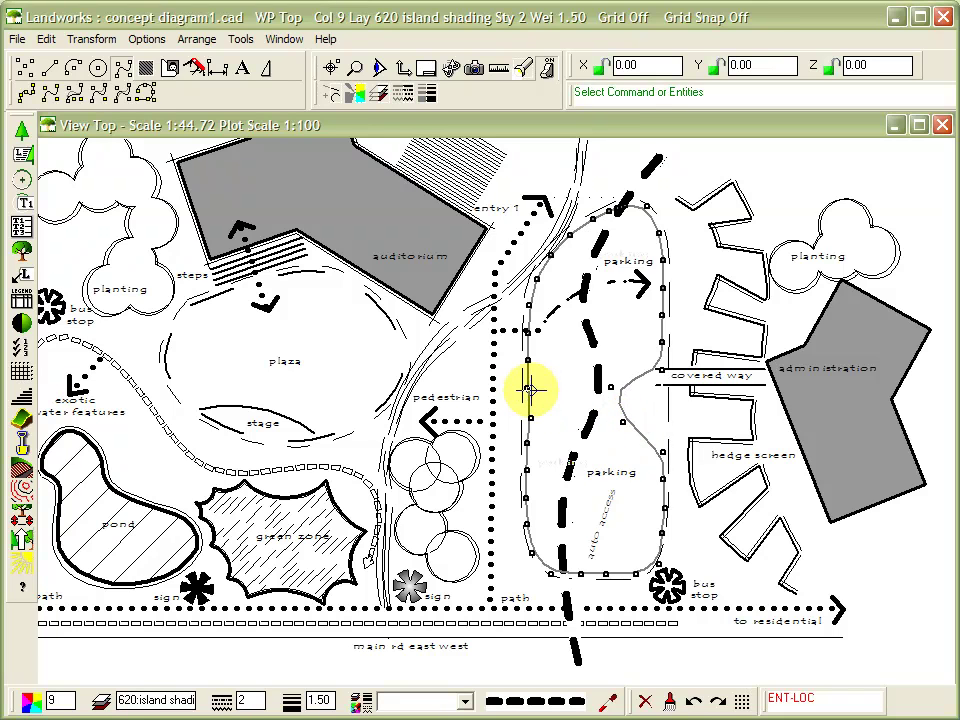
left_click(596, 386)
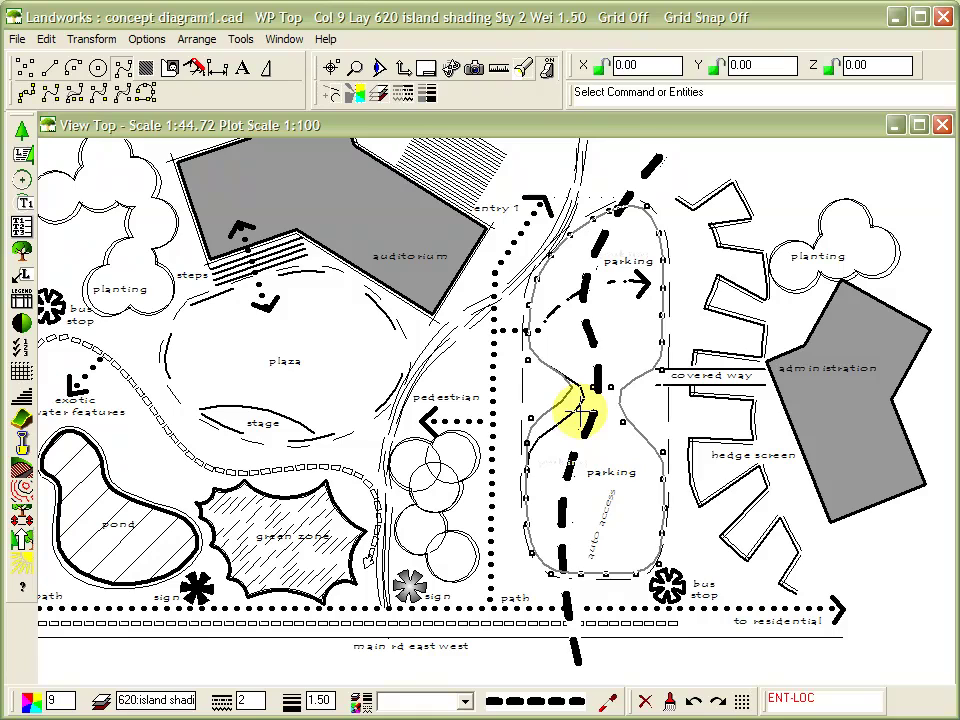
left_click(579, 408)
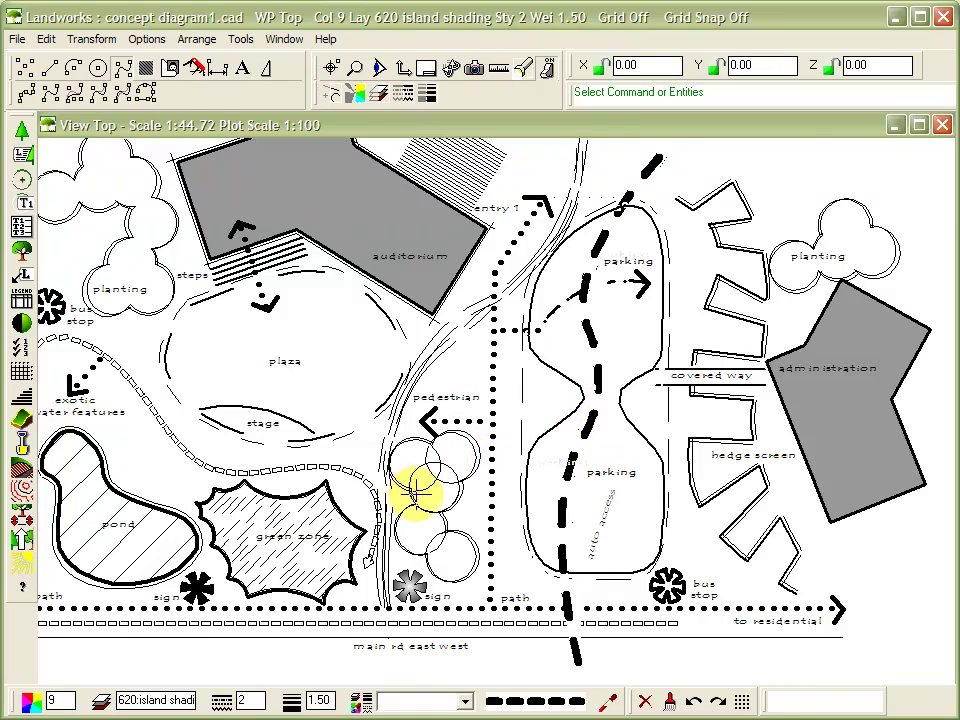
Copy the grey star sign into the island waists and above the path label, then repaint.
scroll(412, 492, "up", 4)
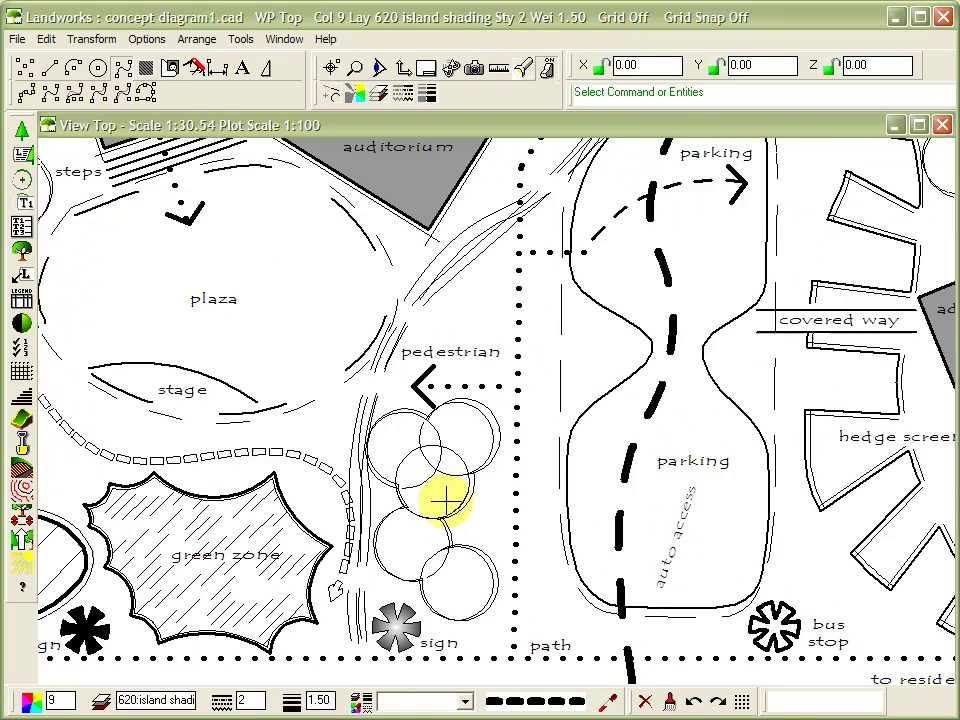
scroll(446, 502, "up", 2)
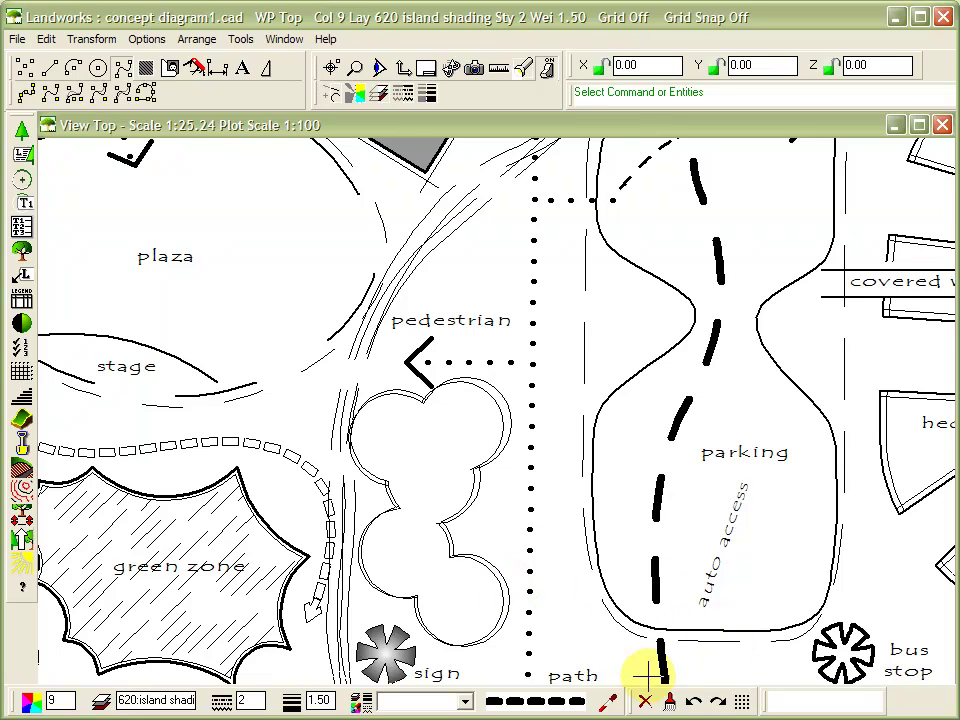
left_click_drag(396, 654, 788, 328)
left_click(668, 702)
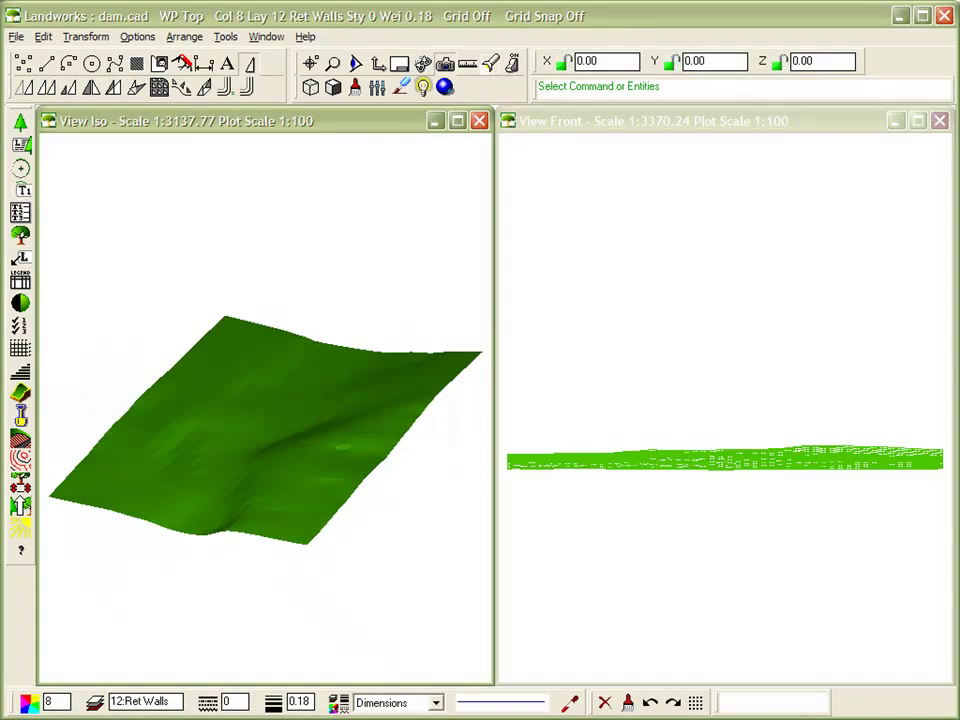
Show the dam.cad terrain with hidden lines removed.
left_click(311, 87)
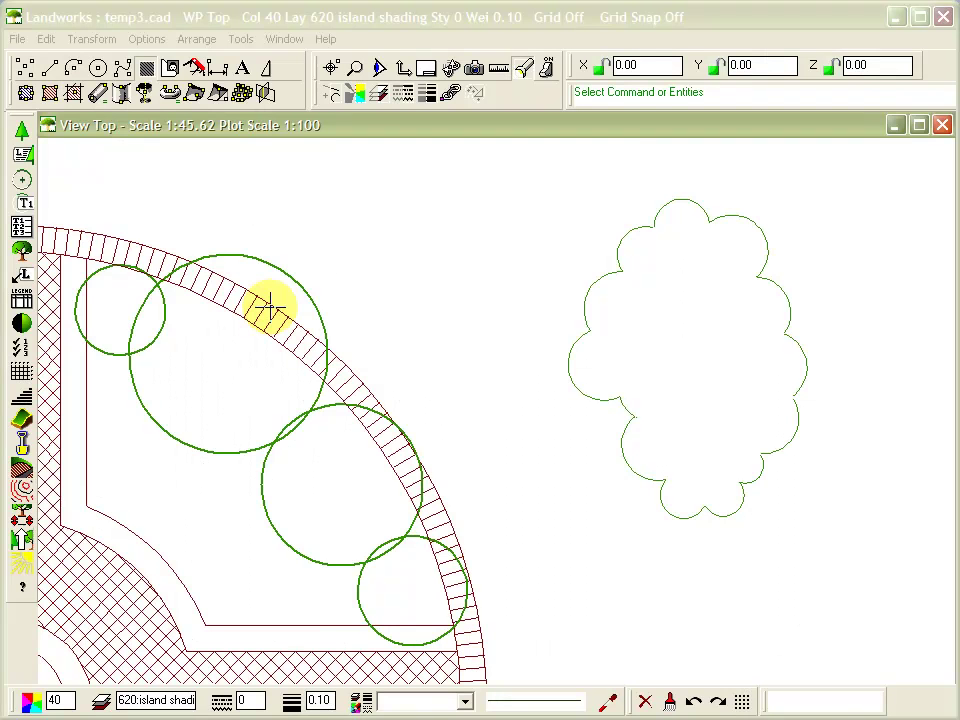
Choose Castania sativa from the proposed plant list.
left_click(26, 253)
left_click(93, 190)
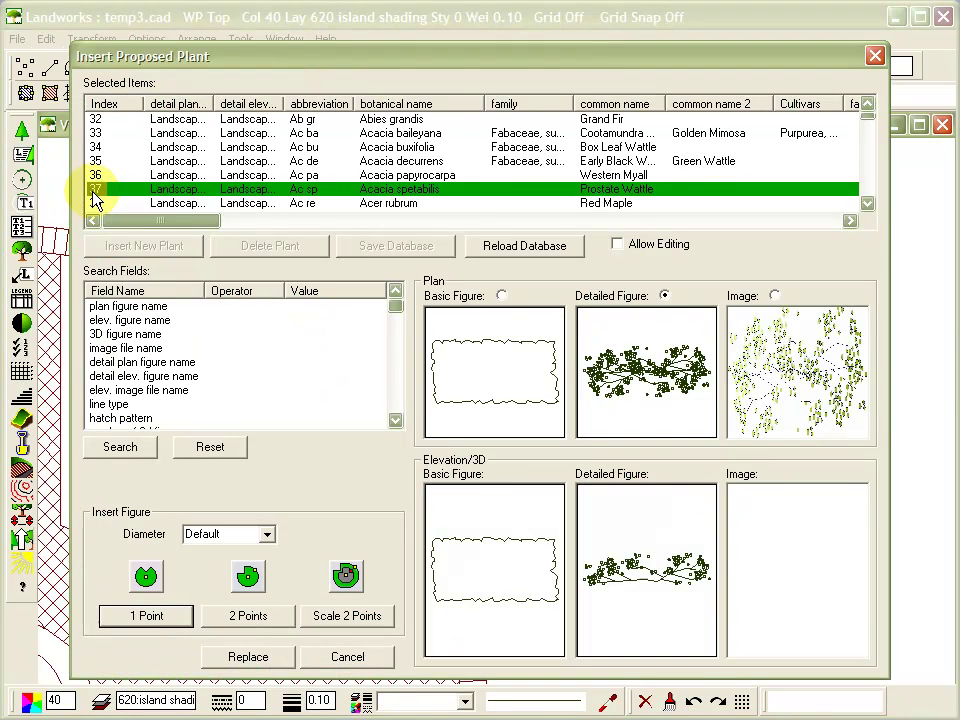
scroll(93, 197, "down", 14)
left_click(97, 177)
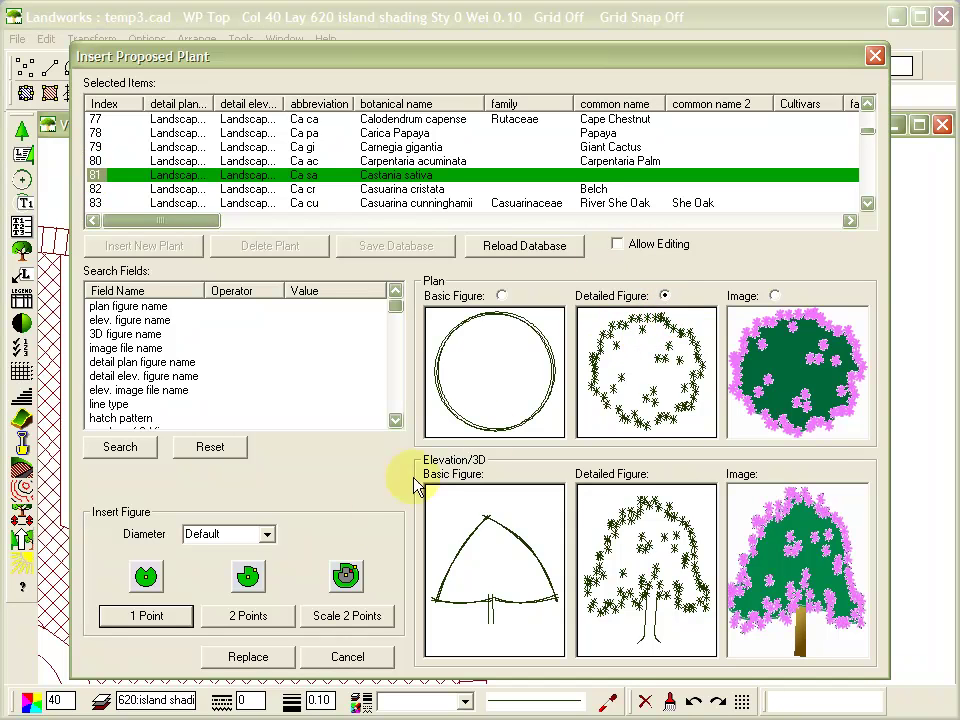
Replace the four bed circles with detailed plant symbols and fill the cloud outline with shrubs.
left_click(280, 658)
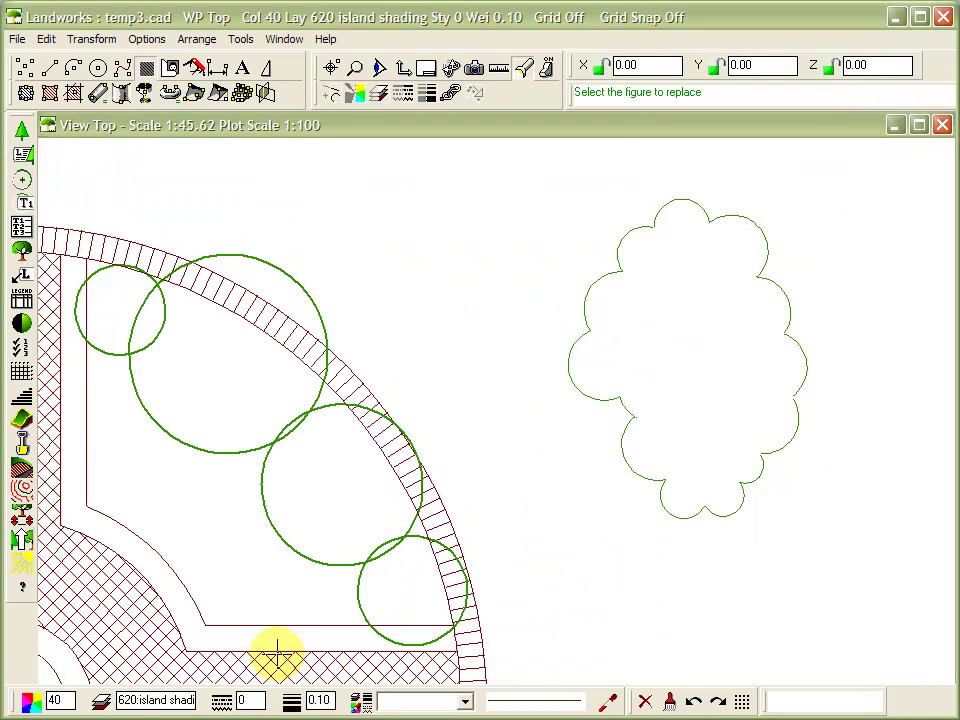
left_click(166, 316)
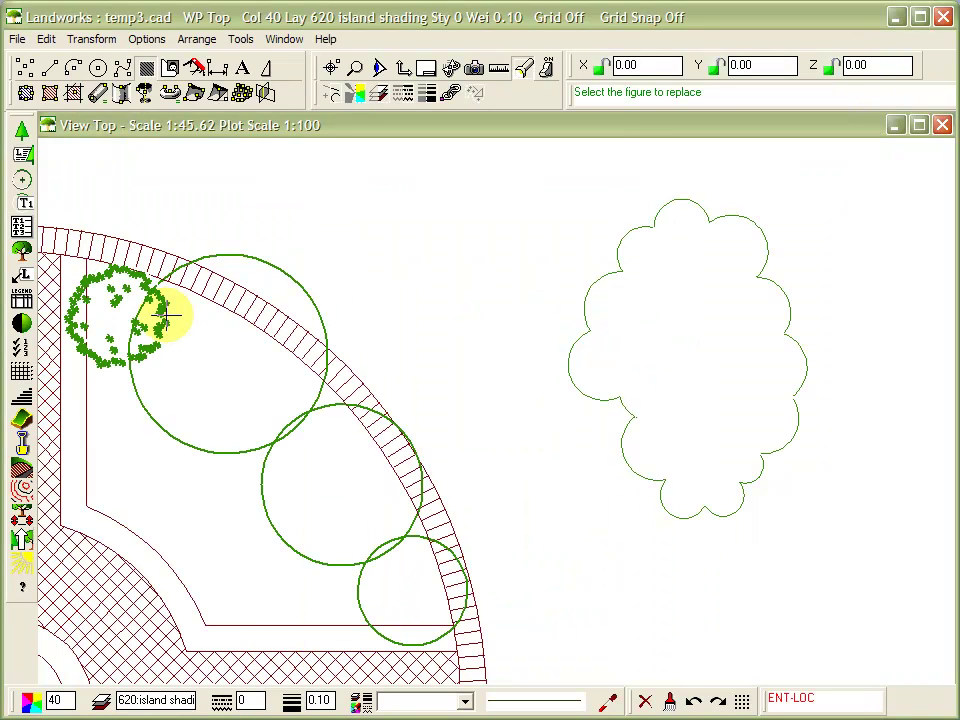
left_click(268, 263)
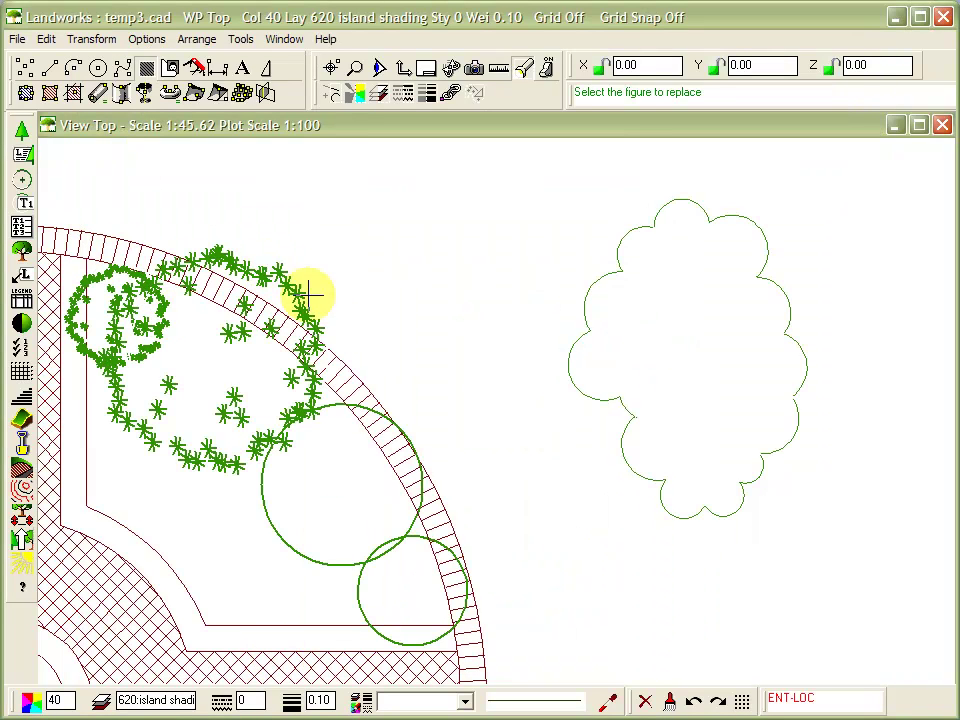
left_click(369, 410)
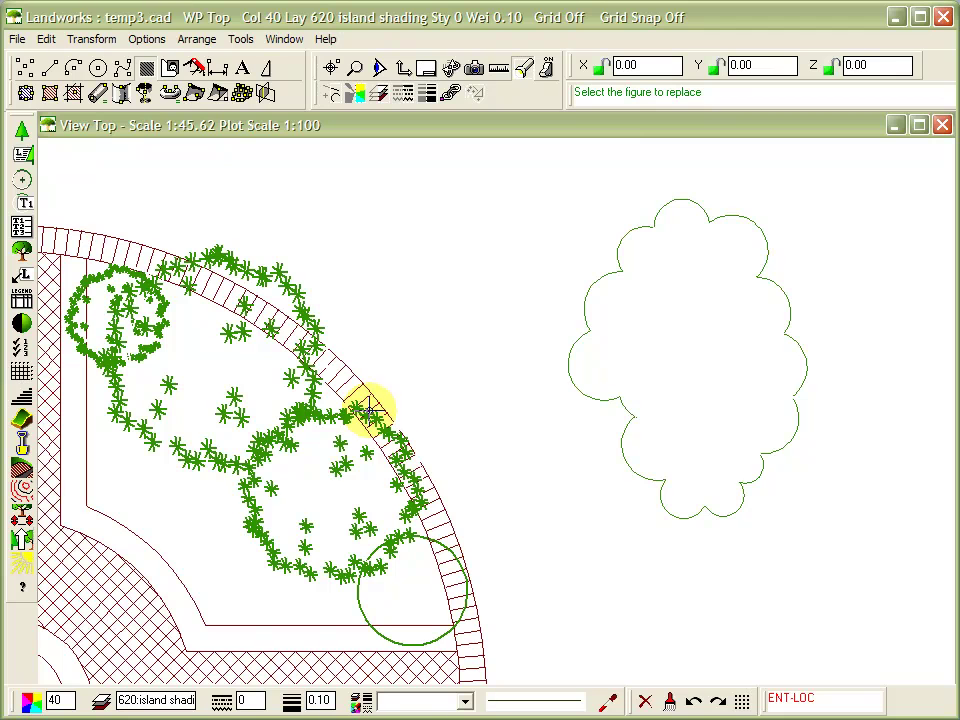
left_click(441, 543)
key("Escape")
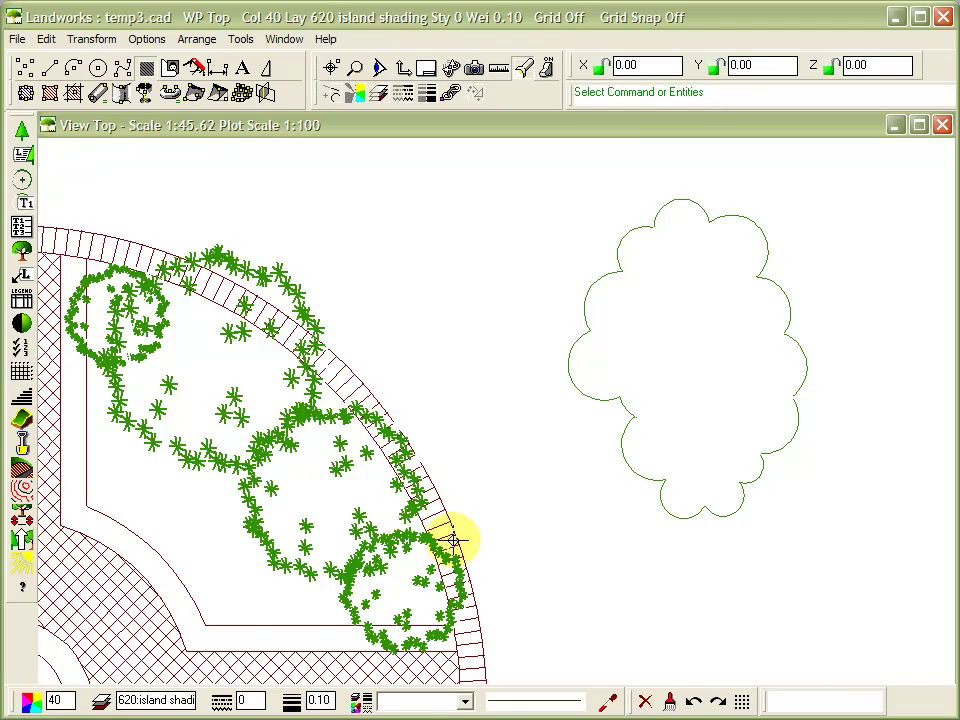
left_click_drag(525, 156, 830, 588)
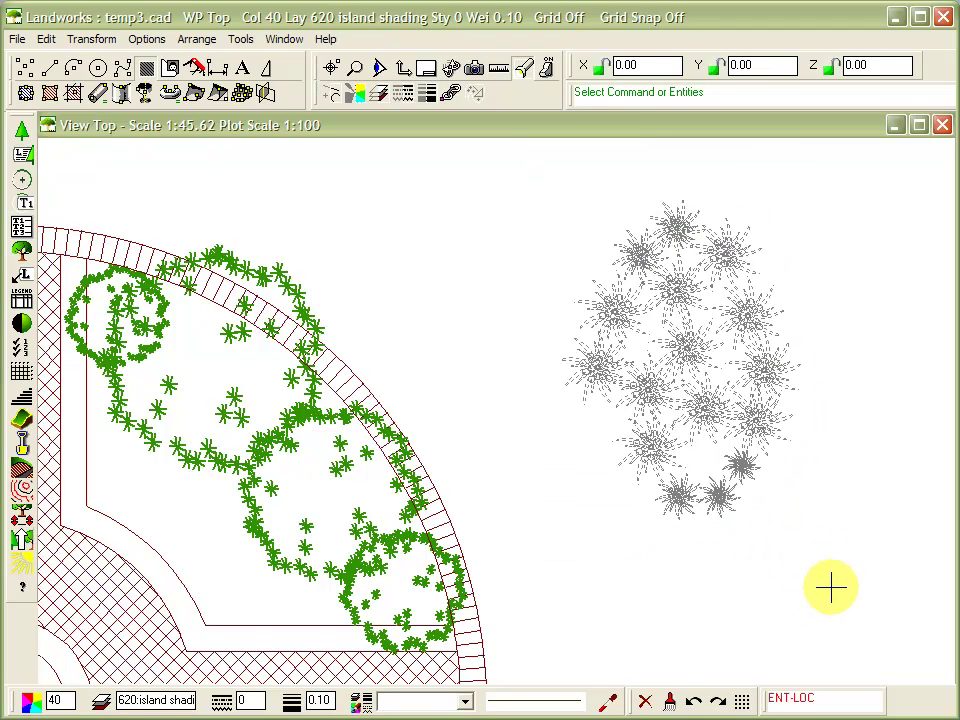
key("Escape")
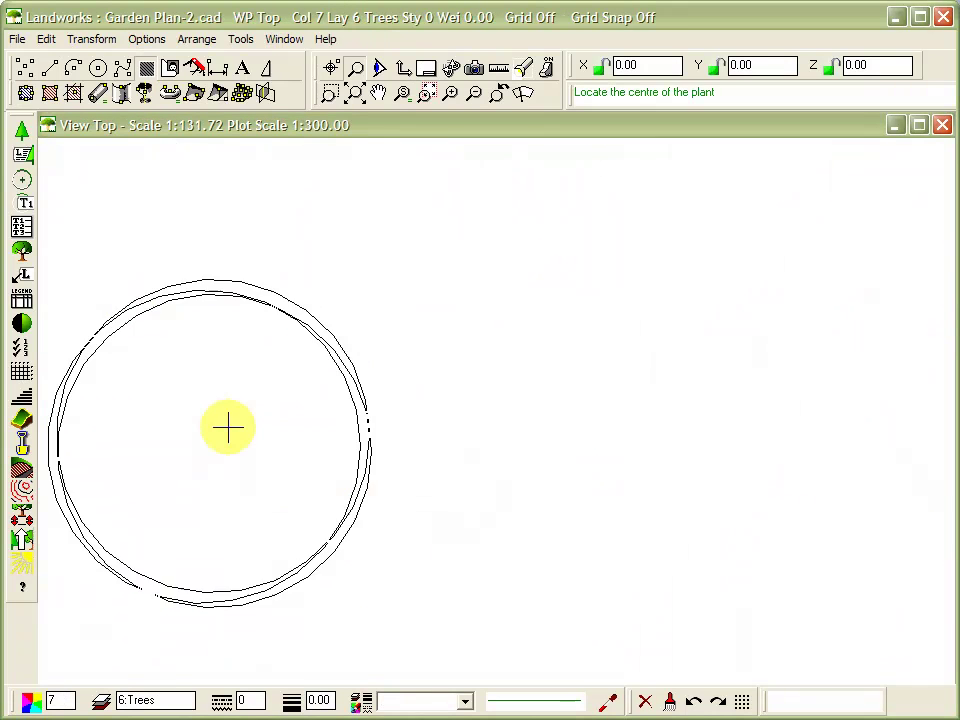
Draw five overlapping tree circles across Garden Plan-2, each from centre to outer edge.
left_click(206, 442)
left_click(258, 339)
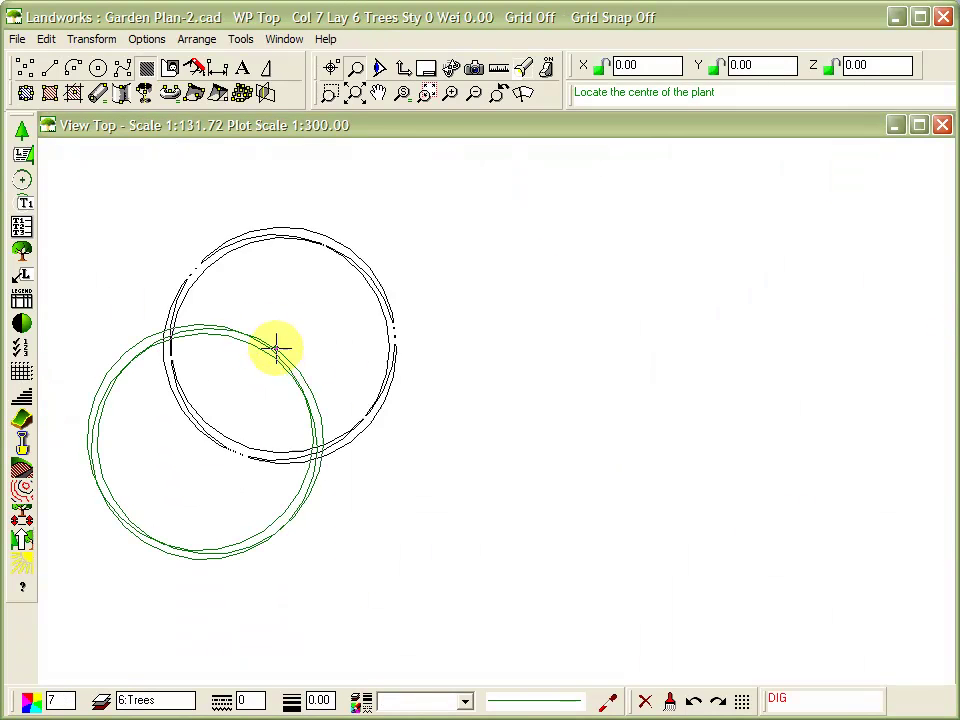
left_click(340, 364)
left_click(436, 390)
left_click(548, 405)
left_click(621, 553)
left_click(731, 305)
left_click(803, 338)
left_click(772, 483)
left_click(707, 337)
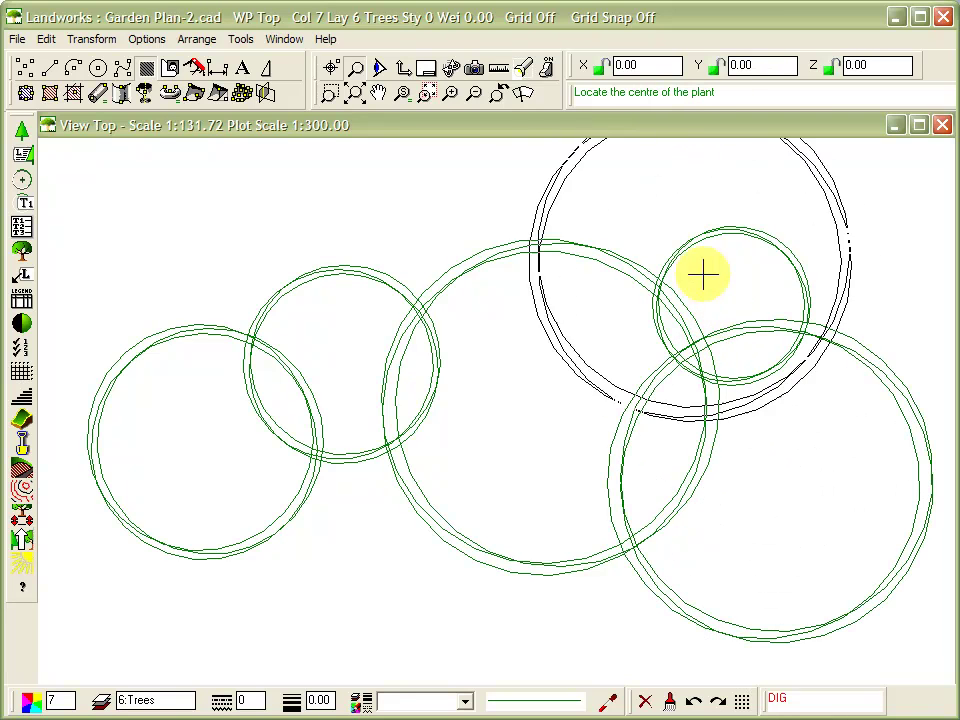
left_click(50, 93)
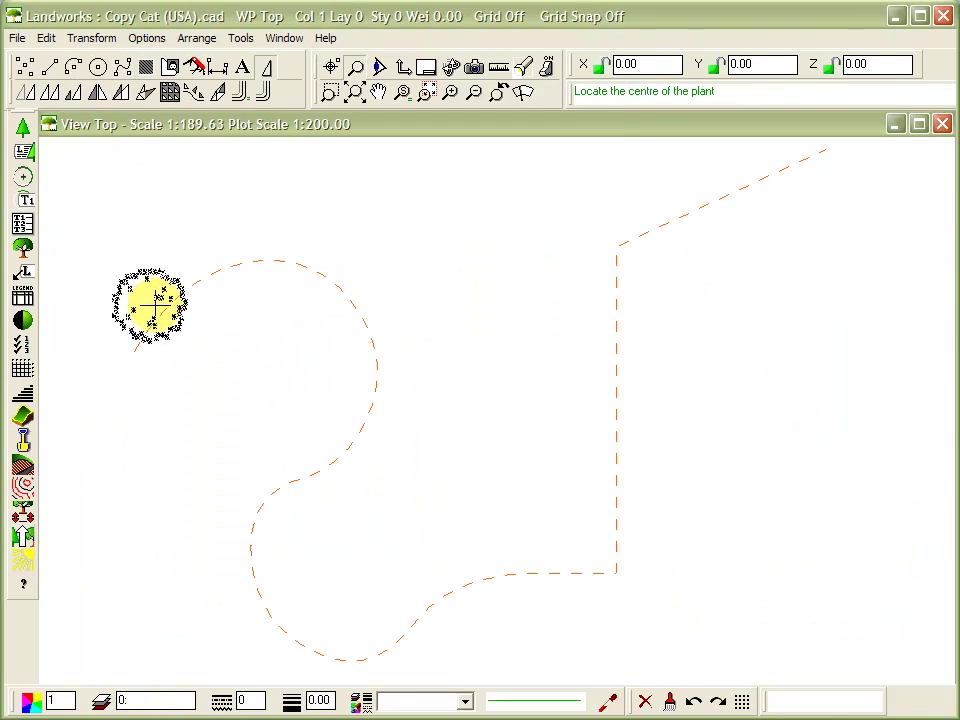
Place a tree symbol at the start of the dashed path.
left_click(142, 345)
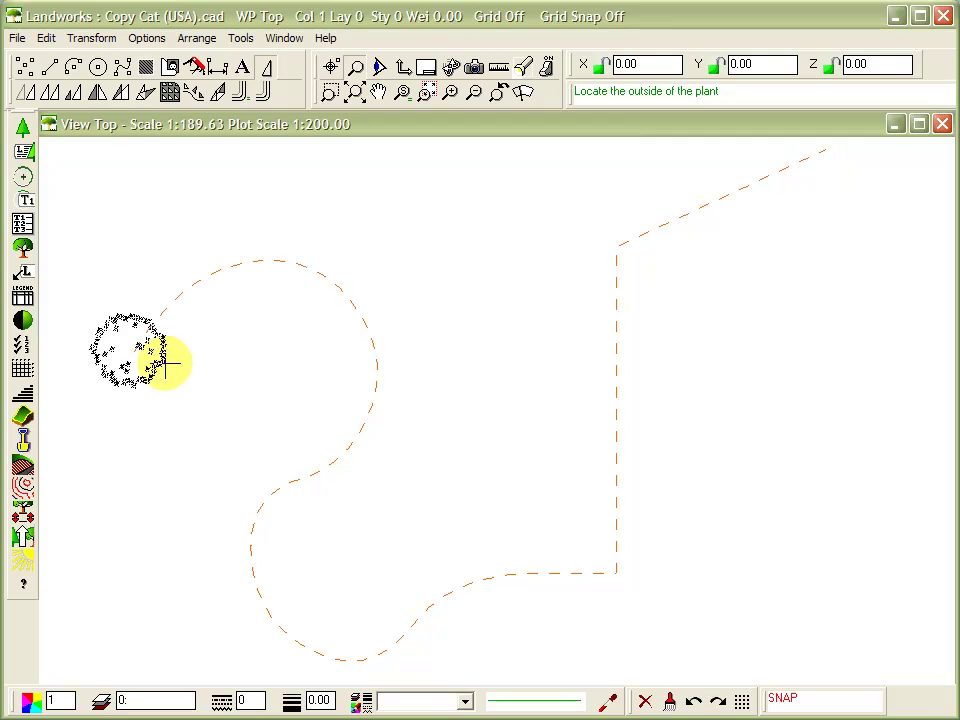
left_click(168, 366)
key("Escape")
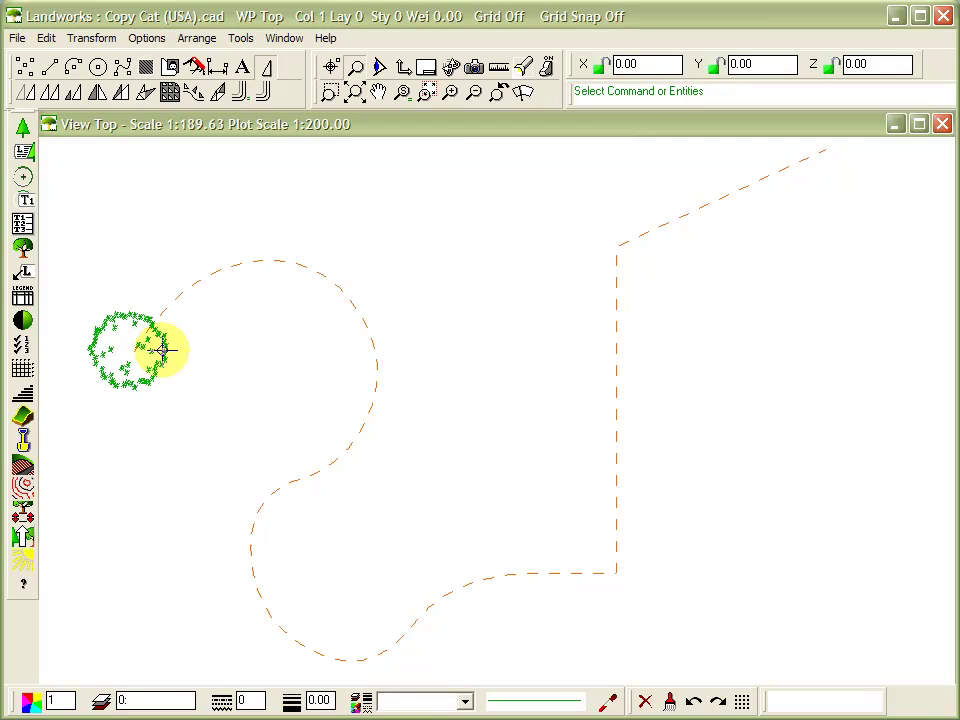
Copy the tree along the whole dashed path at 120 spacing.
left_click(198, 95)
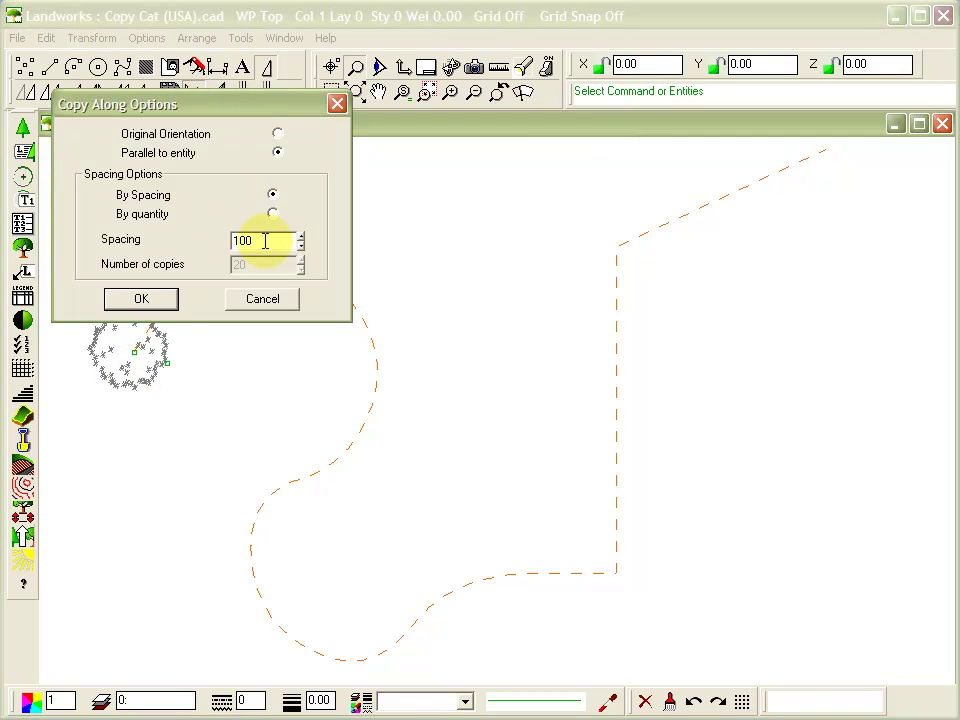
type("120")
left_click(175, 306)
left_click(134, 344)
left_click(172, 300)
right_click(172, 300)
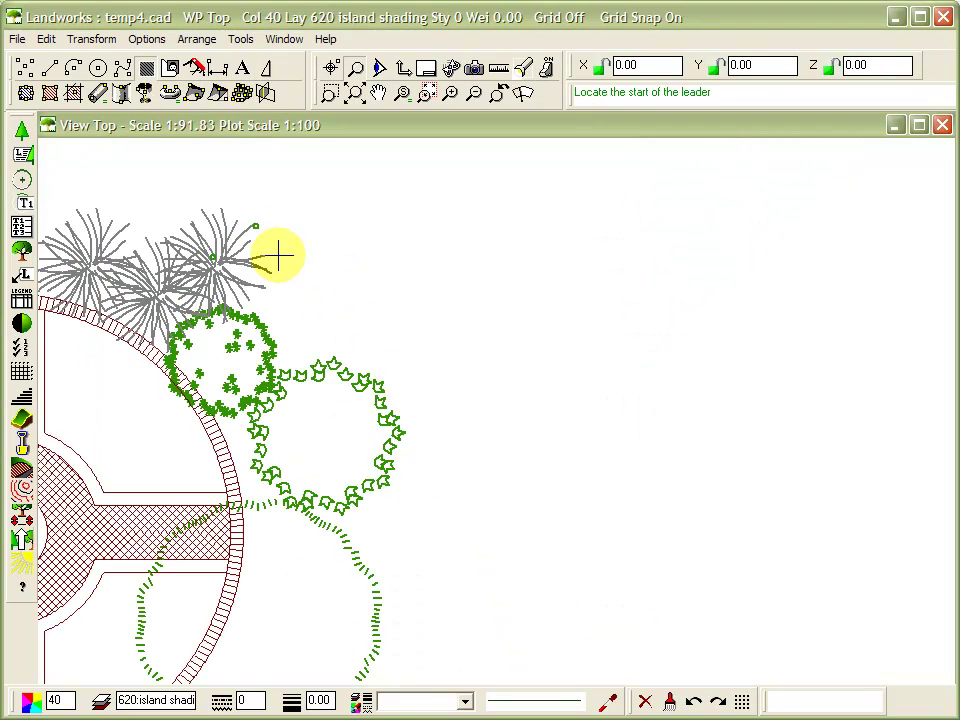
Add leader labels 3 x Lomandra 'Tanika' and 1 x Castania sativa to the grass and shrub.
left_click(291, 239)
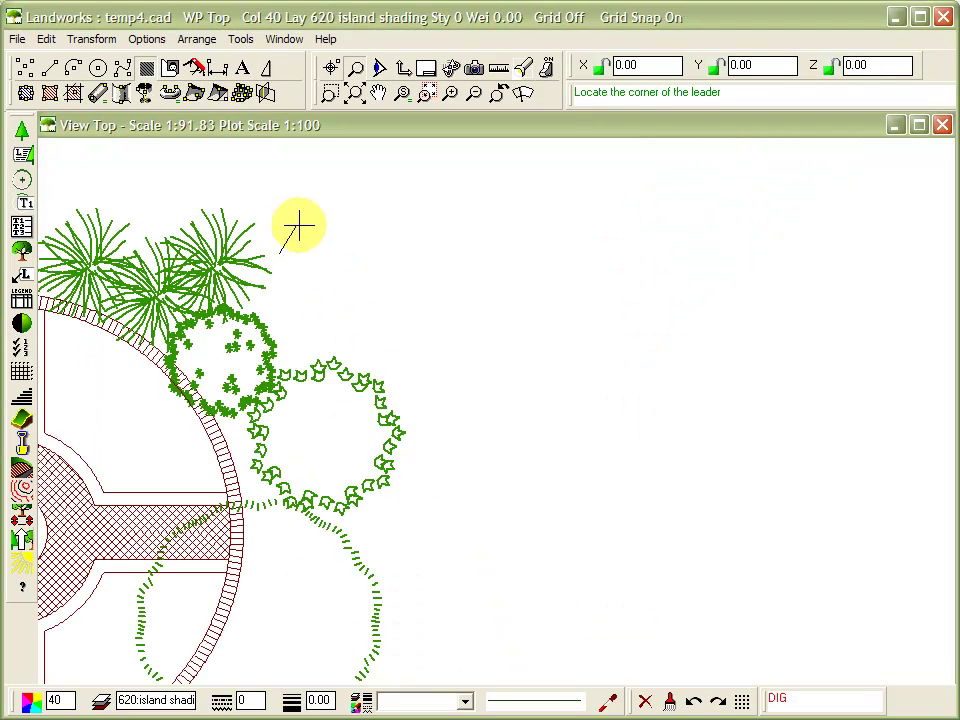
left_click(316, 215)
left_click(535, 215)
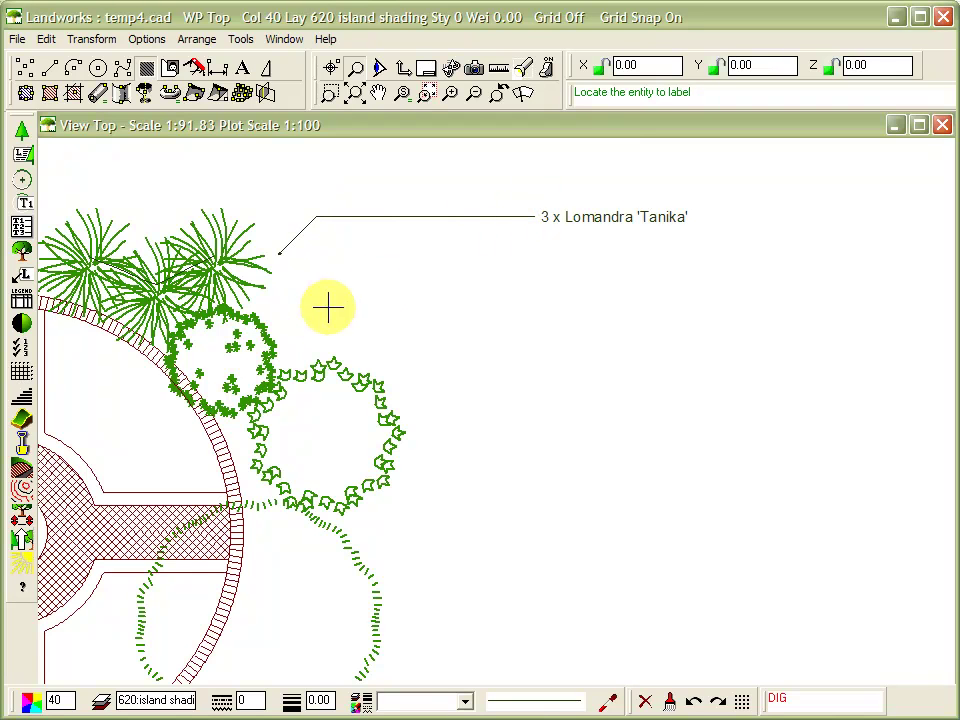
left_click(280, 323)
left_click(280, 323)
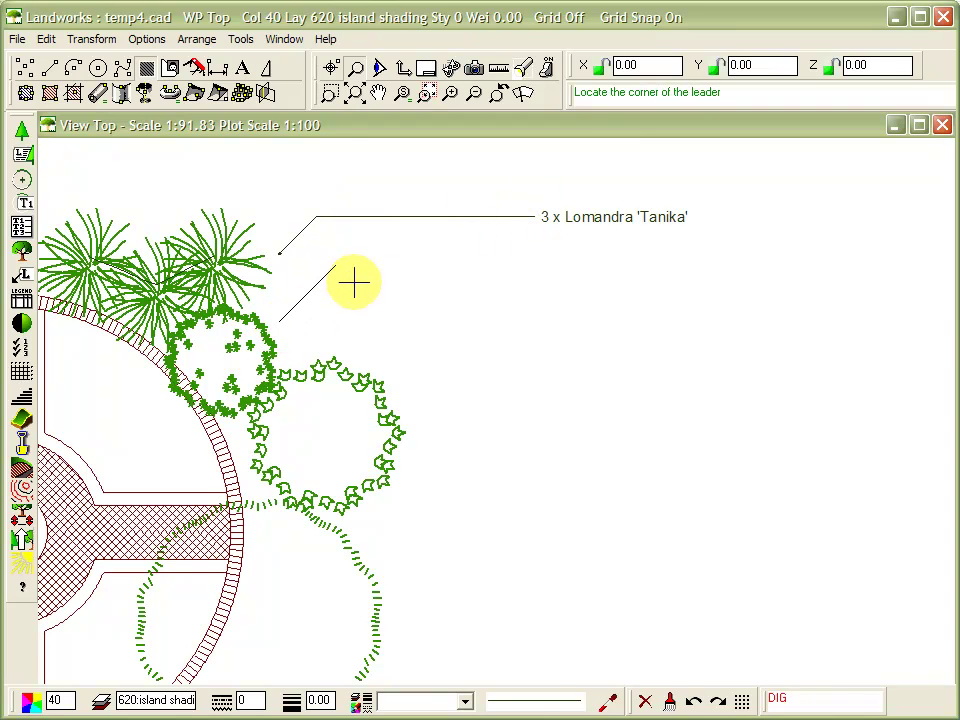
left_click(334, 267)
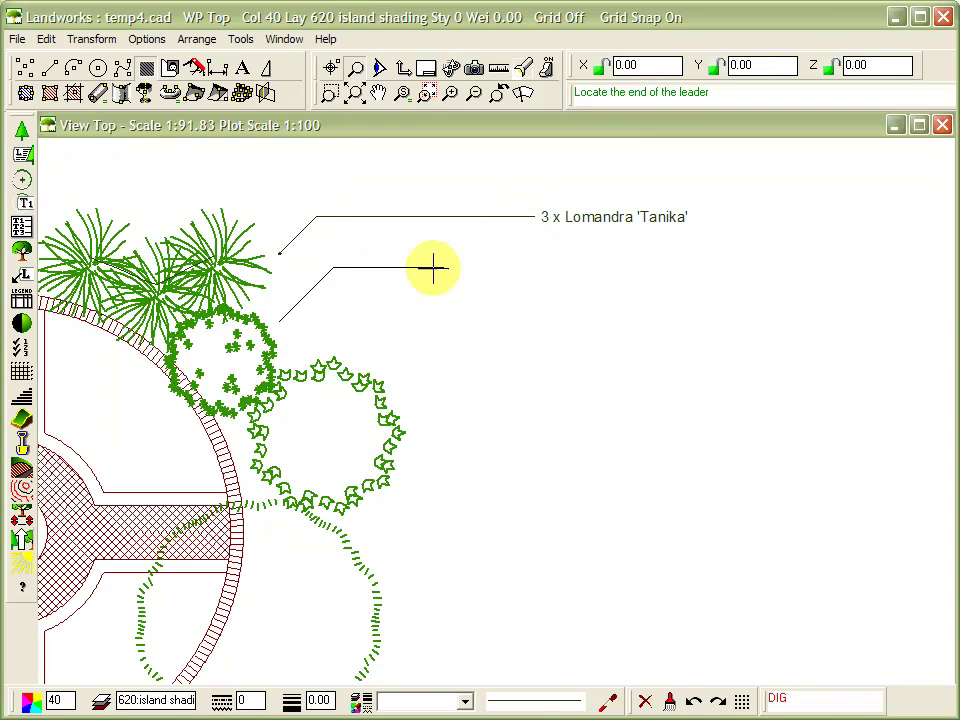
left_click(539, 266)
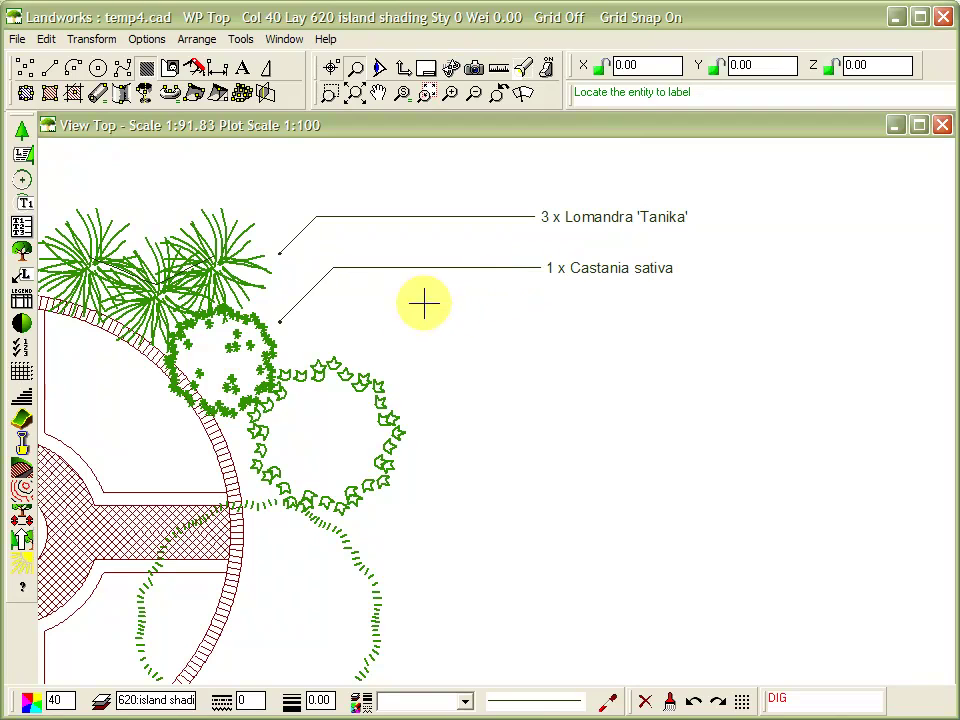
Add leader labels 1 x Acer rubrum and 1 x Eucalyptus tereticornis to the remaining plantings.
left_click(383, 386)
left_click(392, 385)
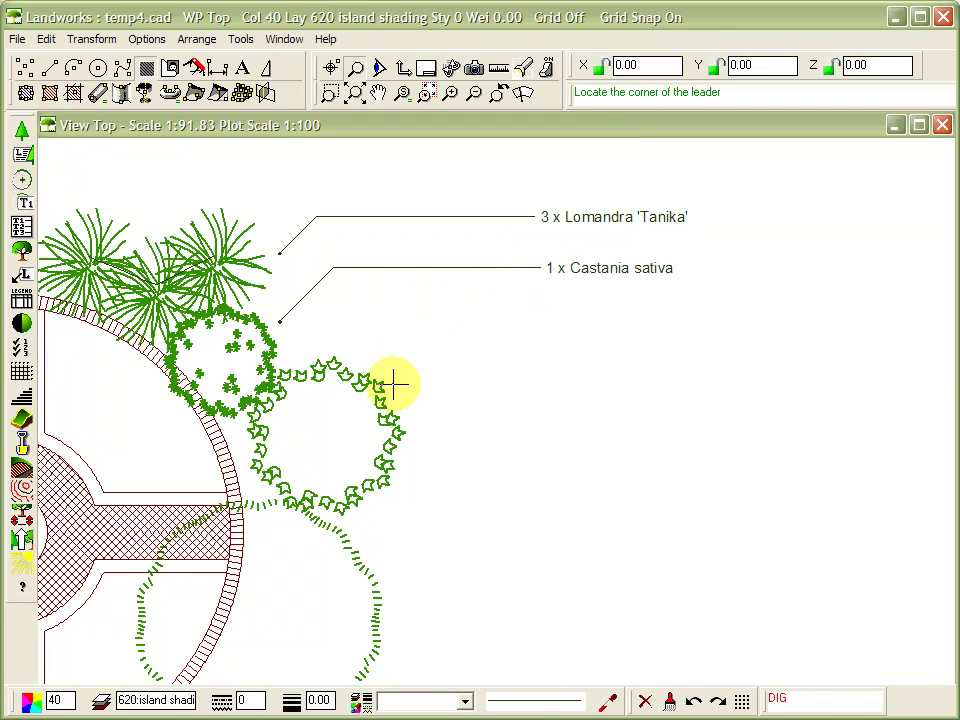
left_click(431, 347)
left_click(542, 343)
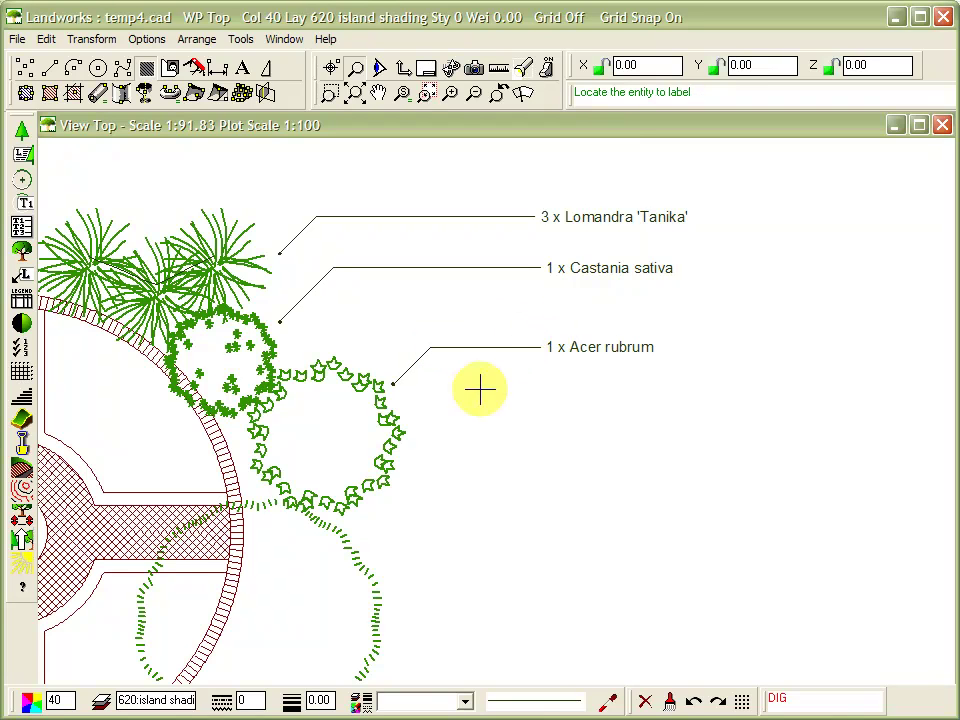
left_click(353, 550)
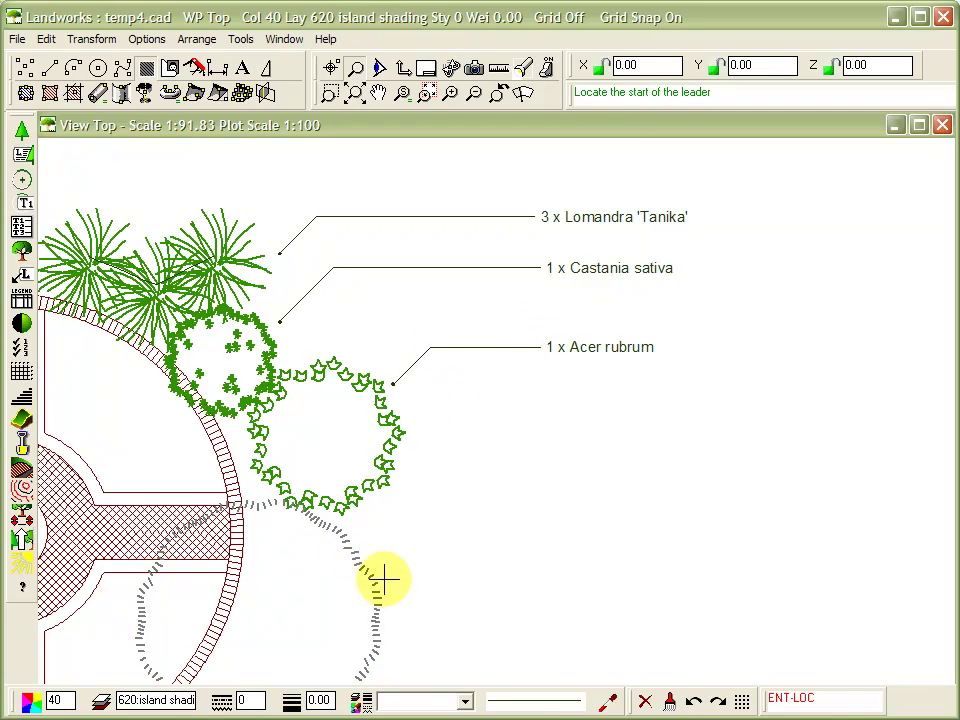
left_click(386, 584)
left_click(433, 537)
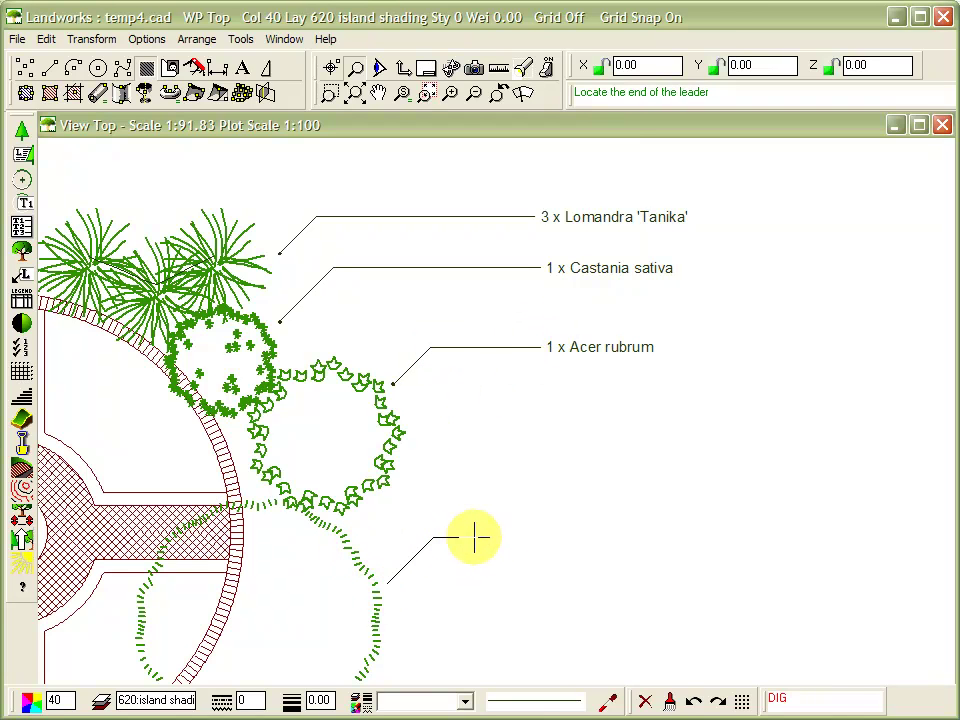
left_click(535, 540)
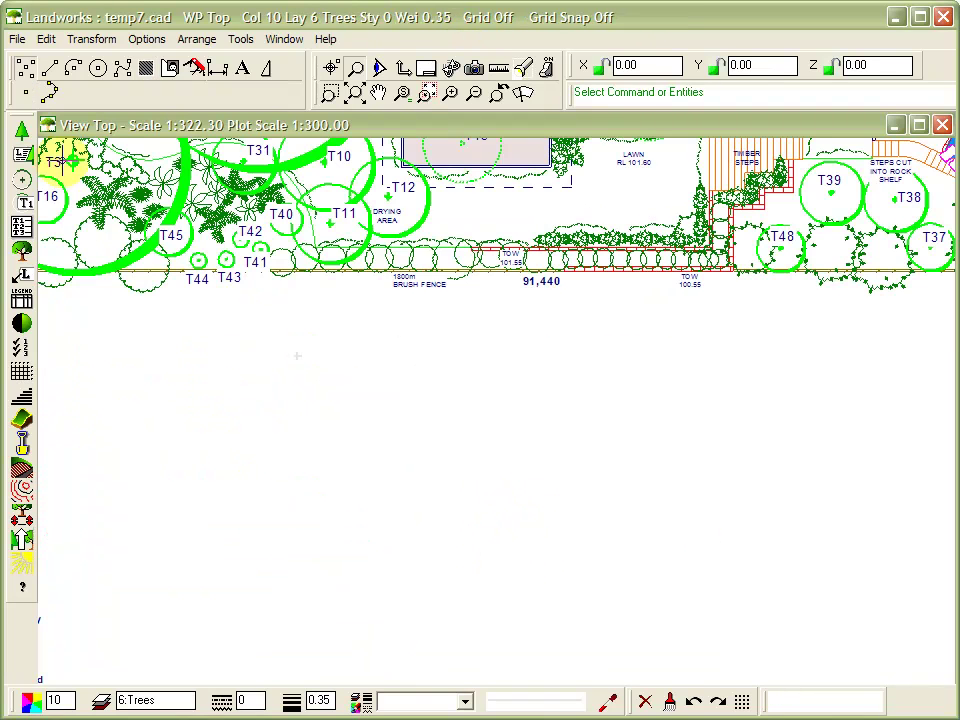
Place the Existing Tree Schedule table below the temp7 tree plan with default settings.
left_click(22, 227)
left_click(407, 446)
left_click(296, 357)
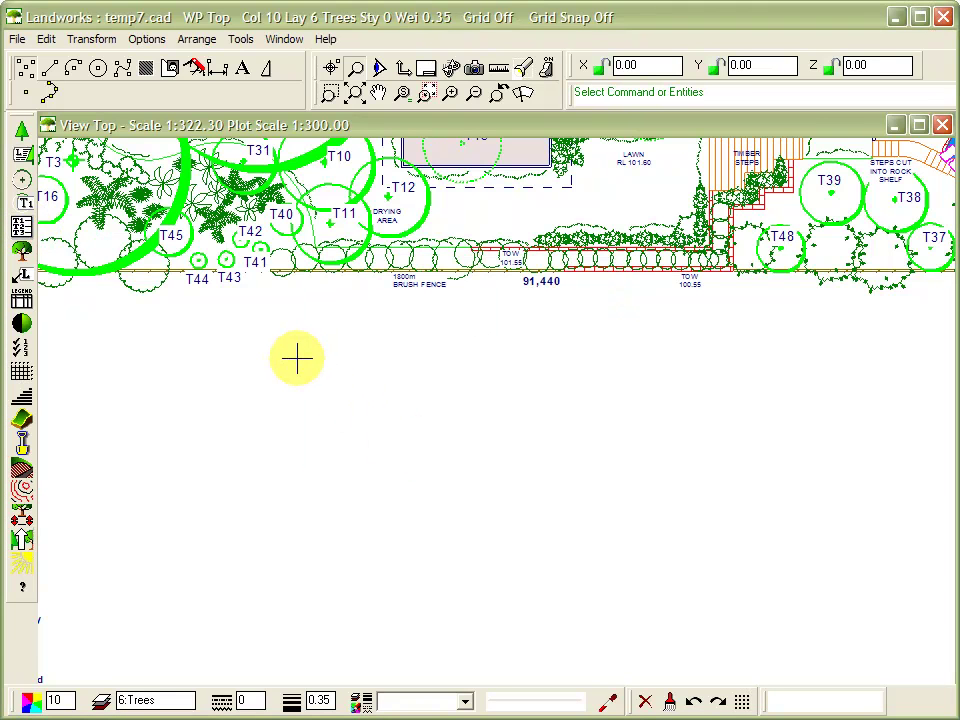